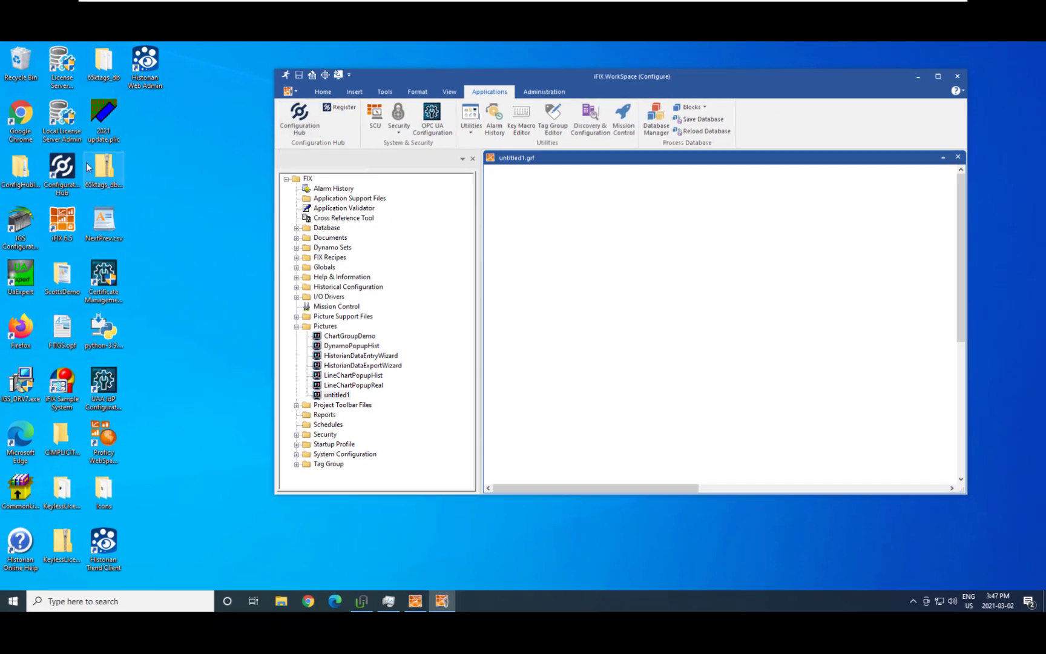
# Step: Launch Configuration Hub, select the DESKTOP-FDCLD2P_iFIX node, and sign in as admin
pyautogui.click(71, 174)
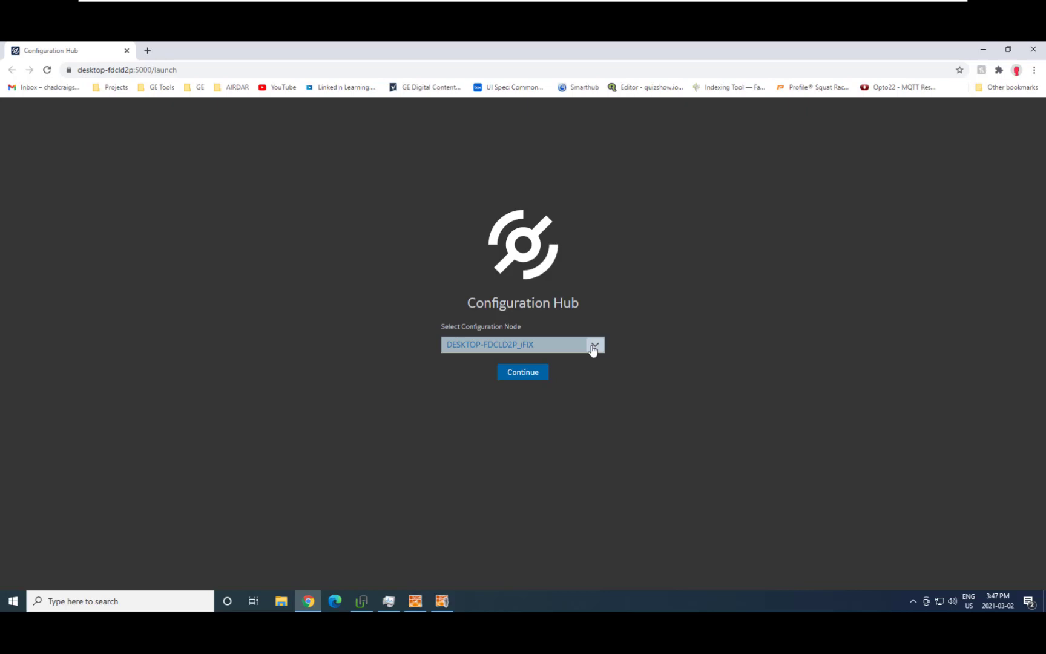
pyautogui.click(594, 347)
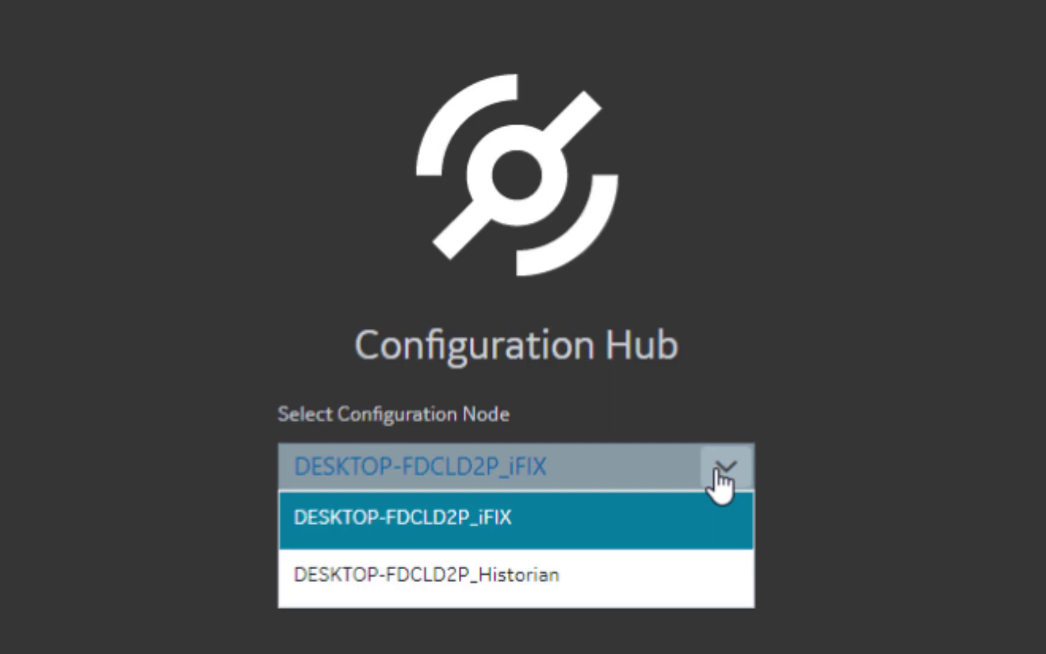
pyautogui.click(722, 483)
pyautogui.click(516, 376)
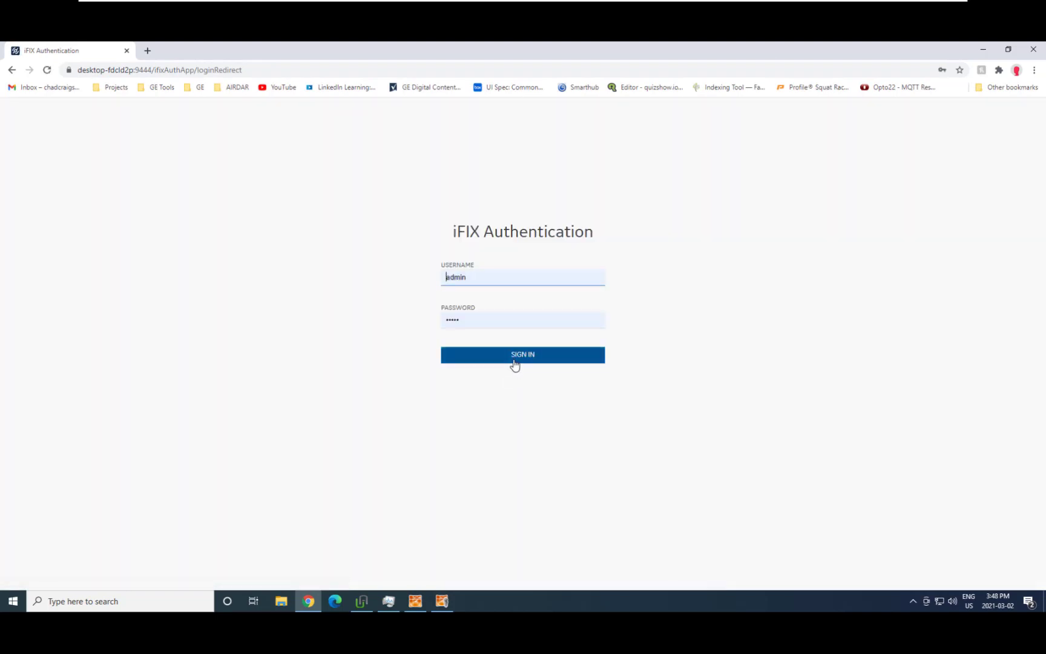
pyautogui.click(514, 355)
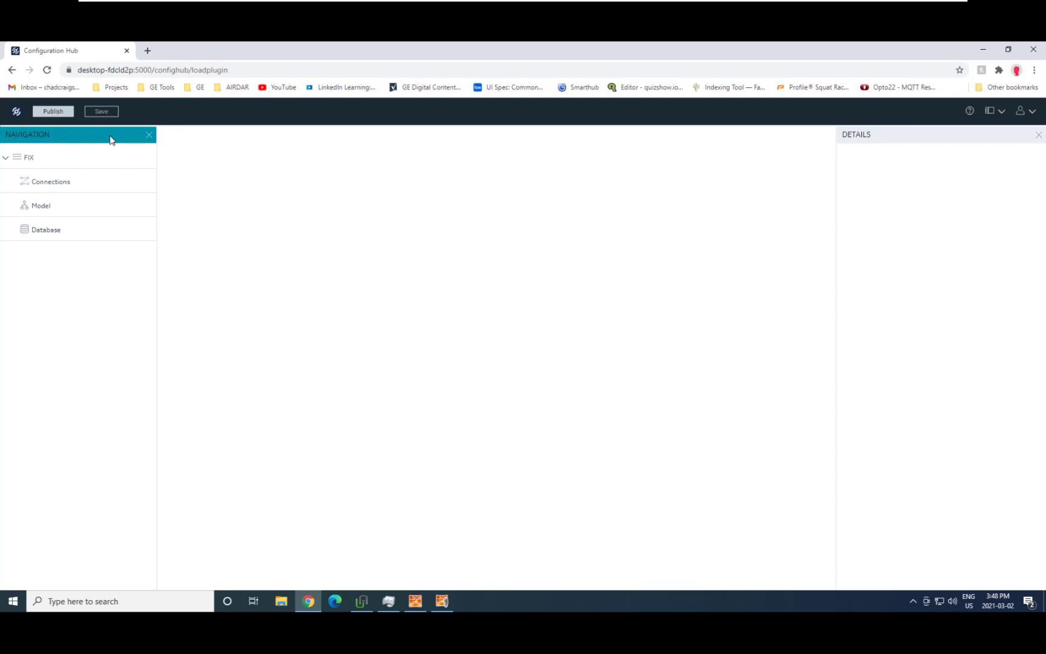
# Step: Check the account and layout menus, then view the empty OPC UA server Connections list
pyautogui.click(890, 143)
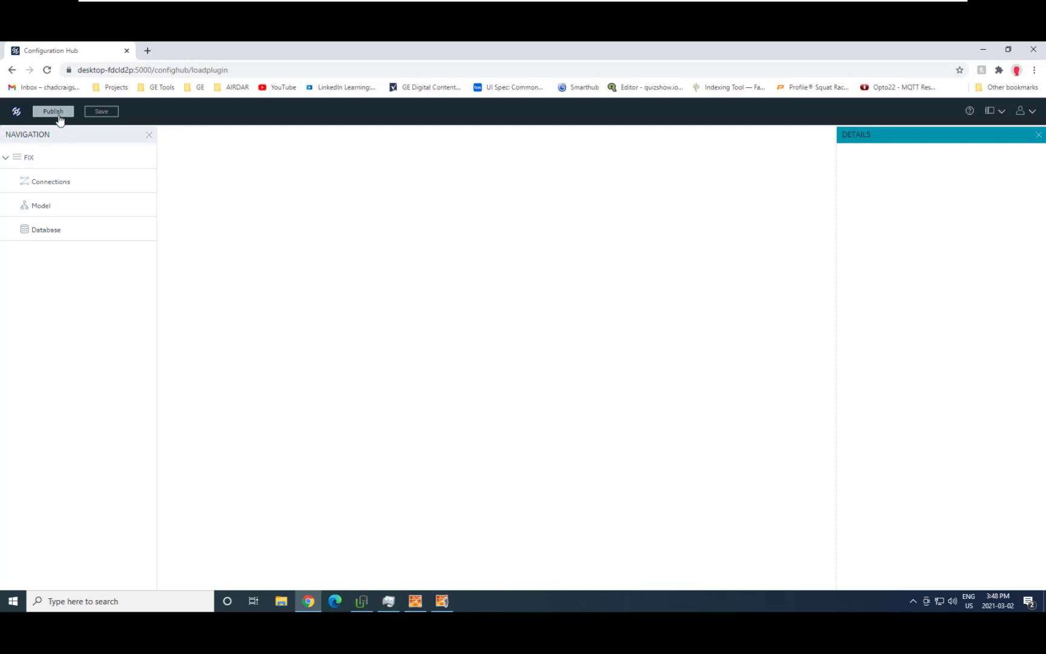
pyautogui.click(1031, 113)
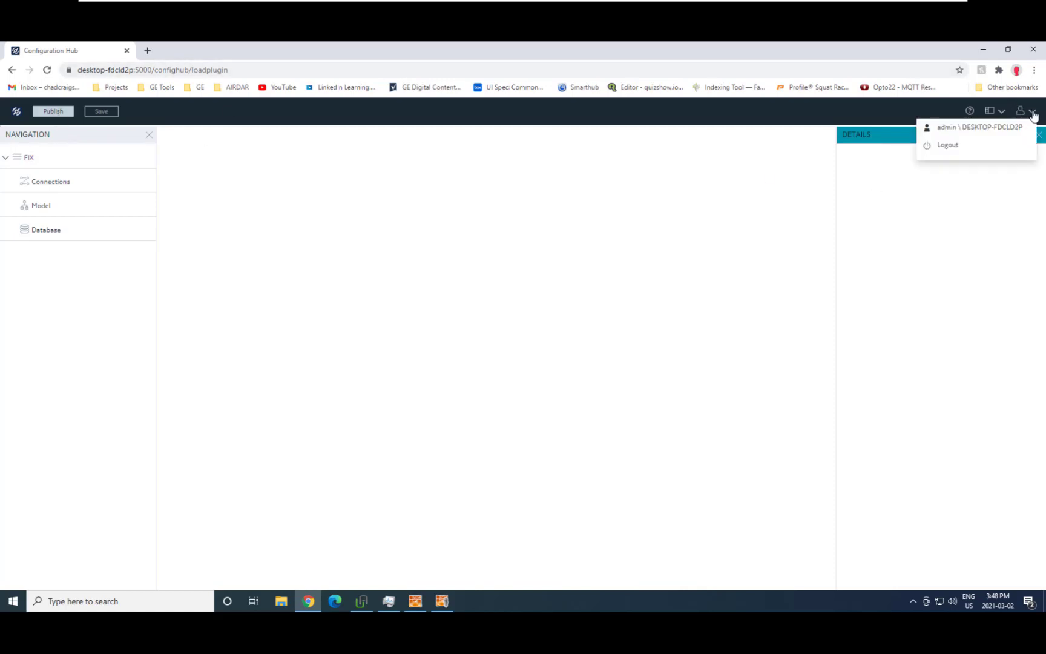
pyautogui.click(1002, 112)
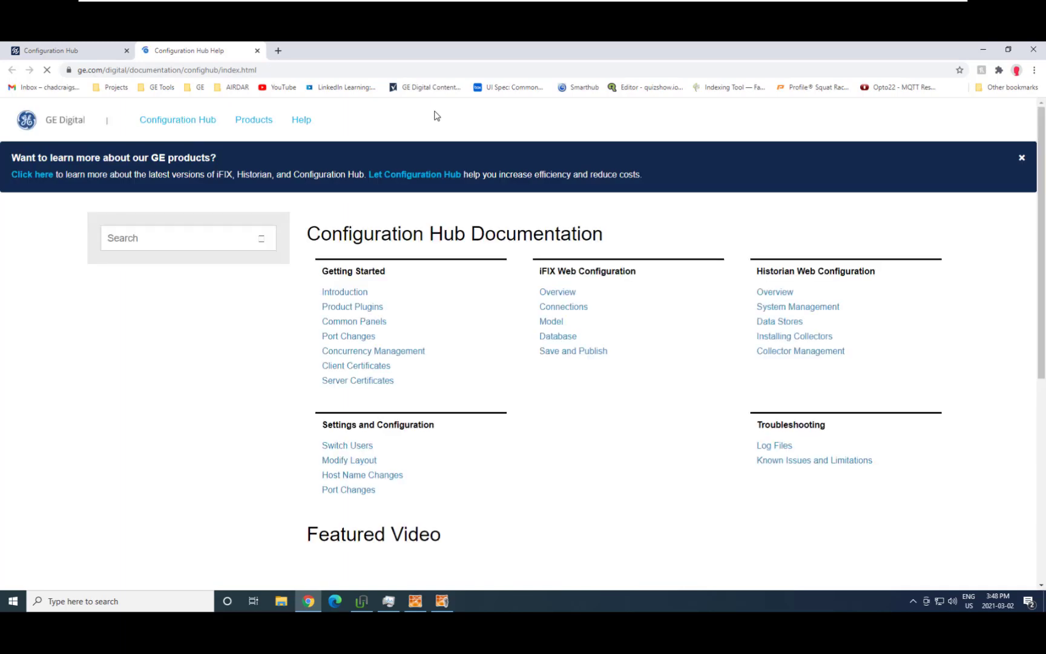
pyautogui.click(101, 54)
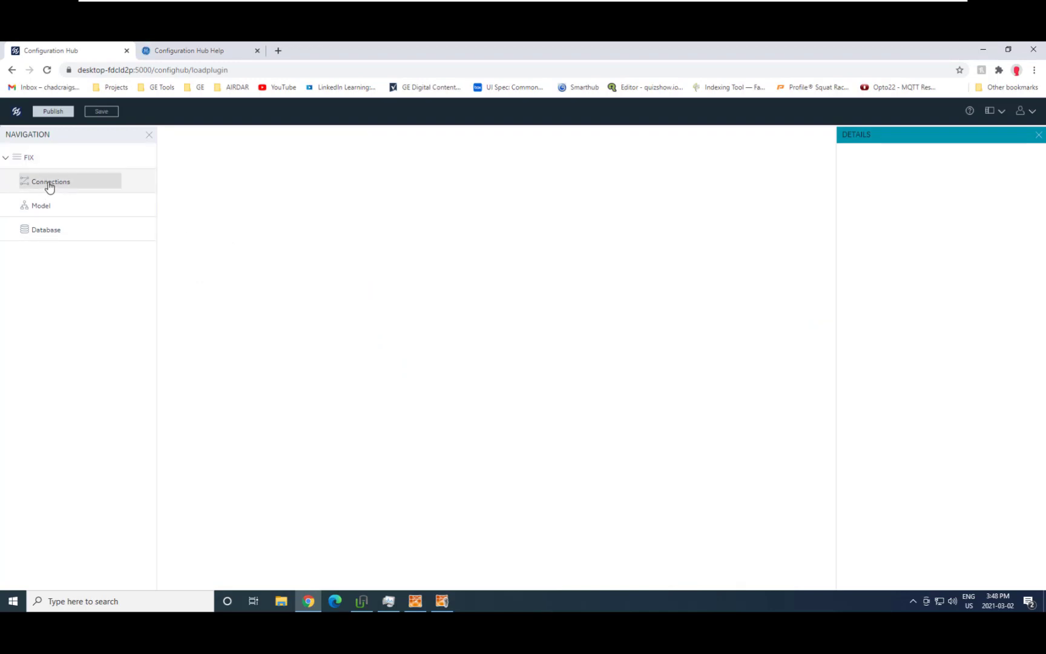
pyautogui.click(49, 187)
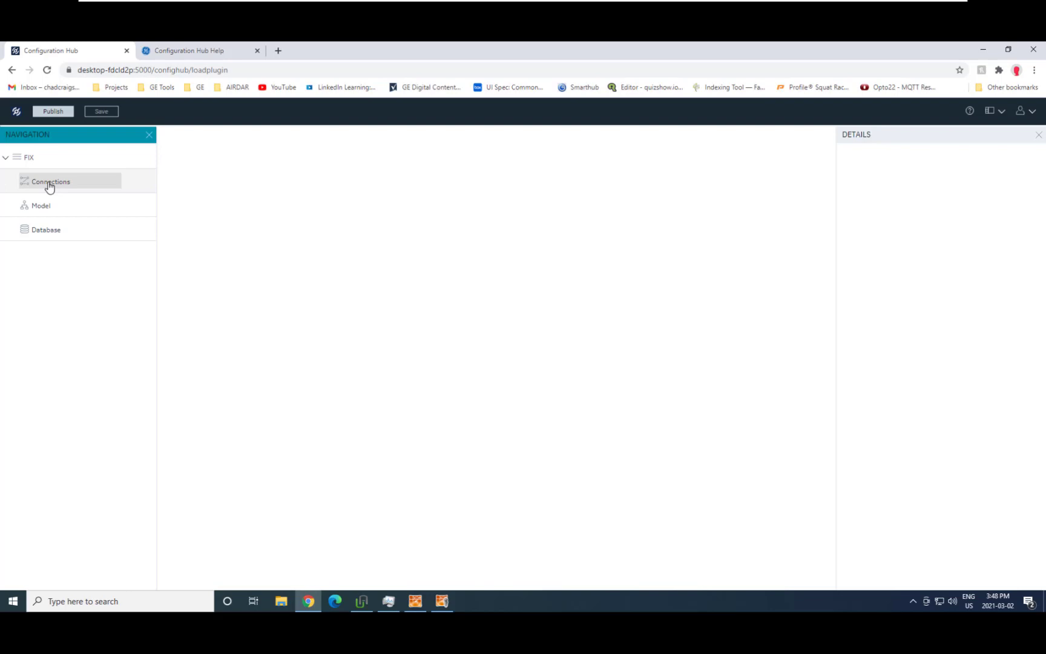
# Step: Open the Database-DB1 view and the Model view's Types and Instances tree
pyautogui.click(52, 236)
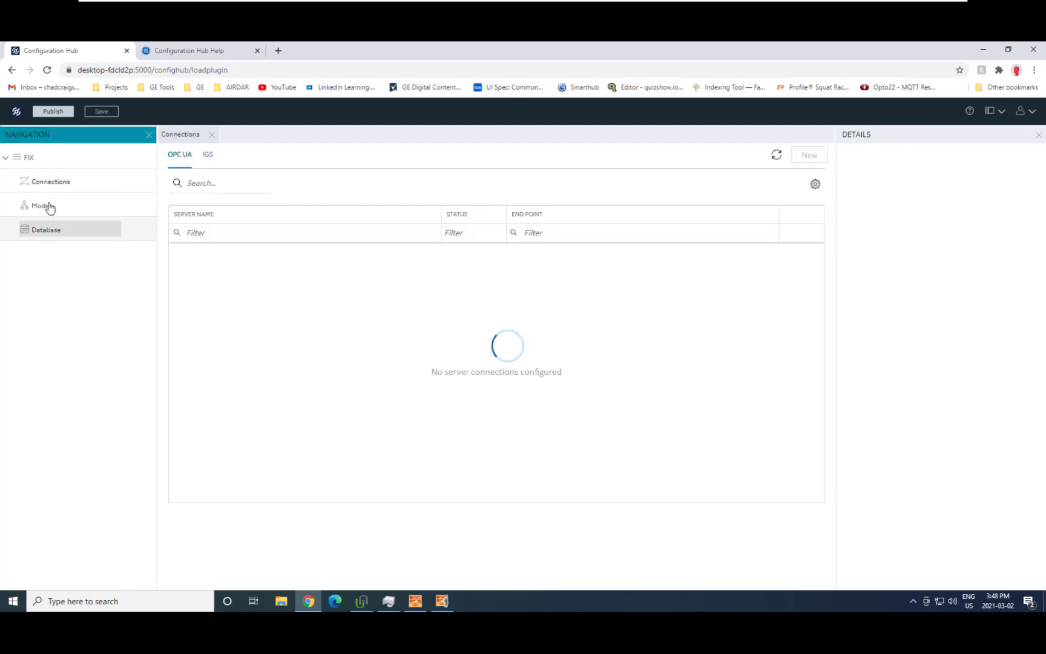
pyautogui.click(49, 206)
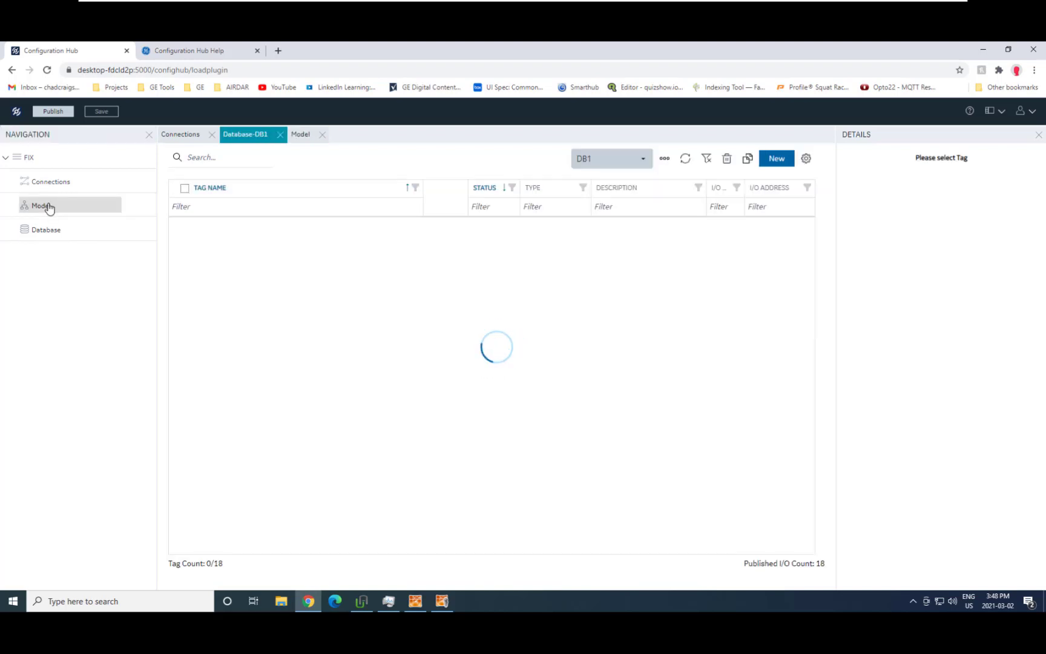
pyautogui.click(293, 137)
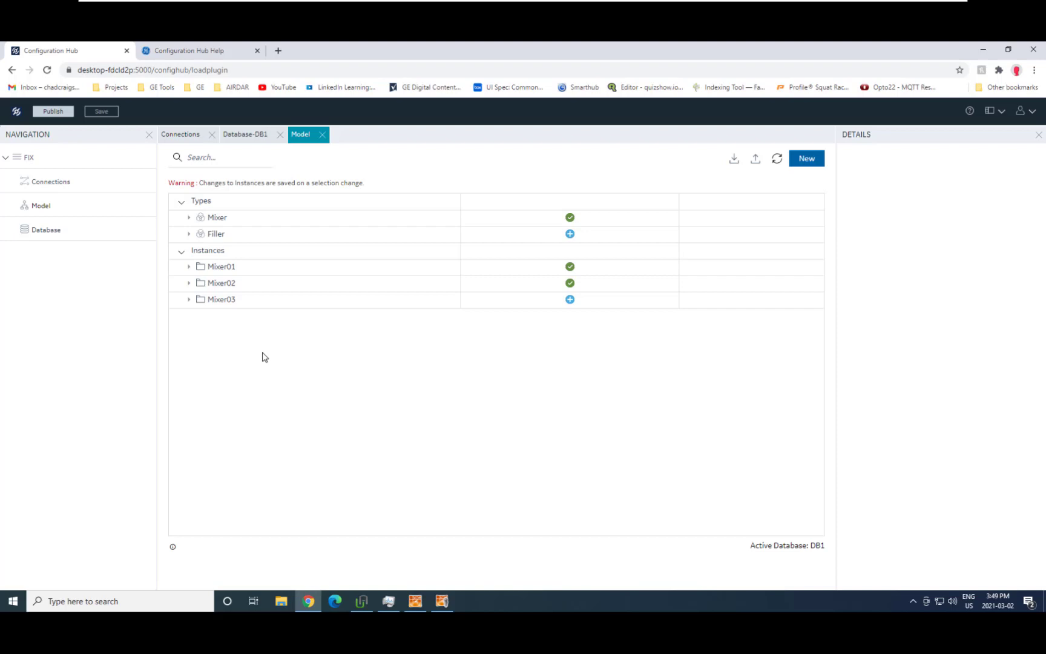
# Step: Open Mixer with Object Templates on, and widen Details to show Motor_Oil's tag settings
pyautogui.doubleClick(225, 222)
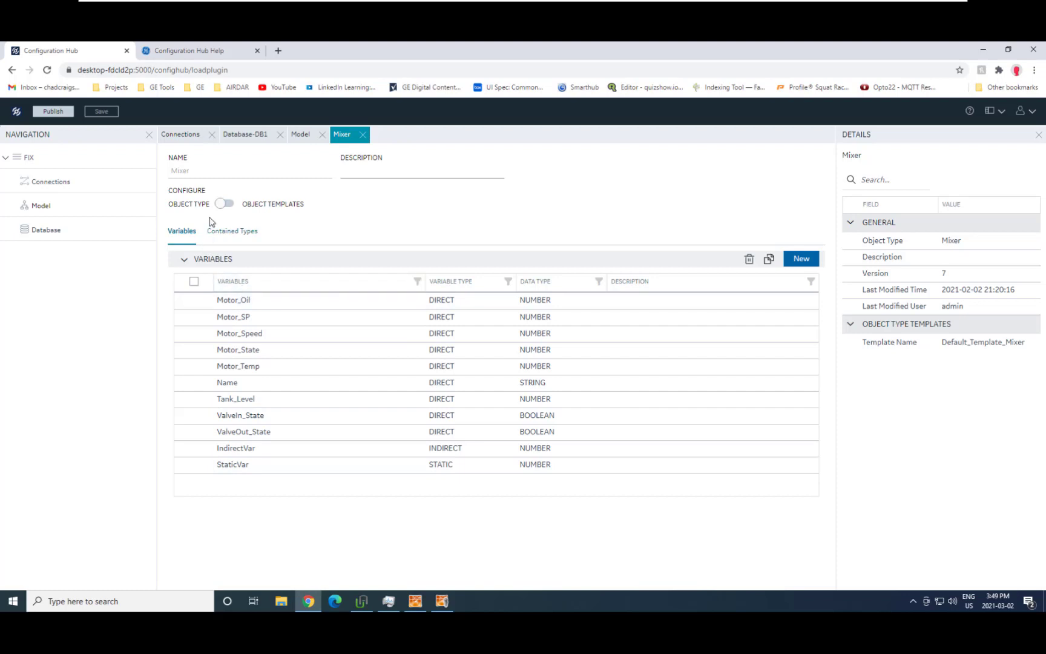
pyautogui.click(223, 204)
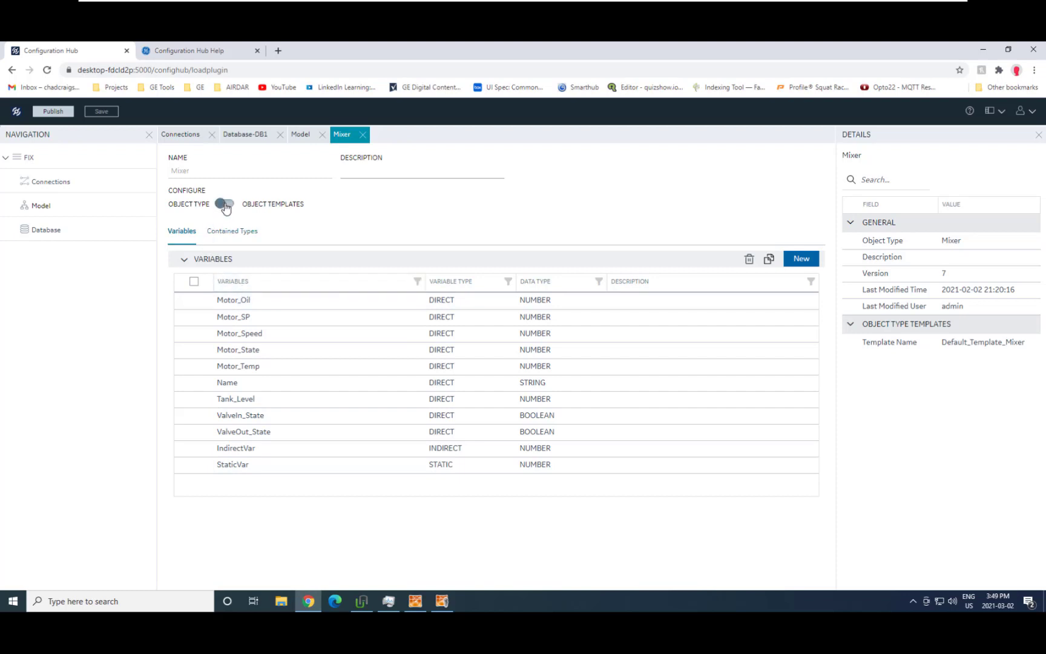
pyautogui.click(244, 307)
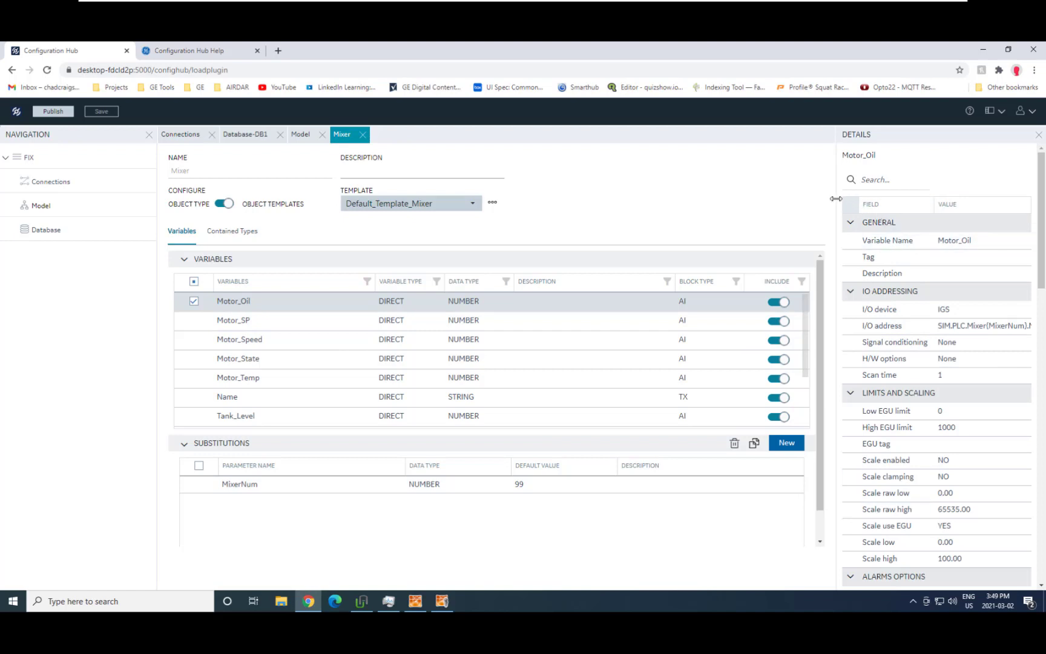
pyautogui.moveTo(836, 206); pyautogui.dragTo(760, 210)
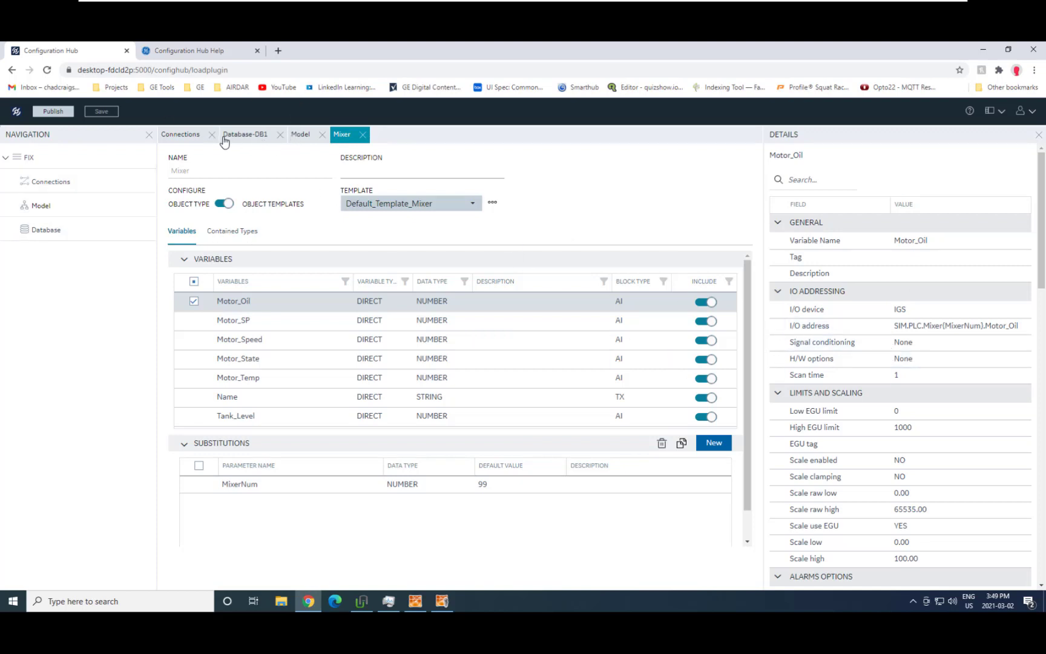
# Step: Browse the IGS server's SIM > PLC device to list its tag groups
pyautogui.click(190, 139)
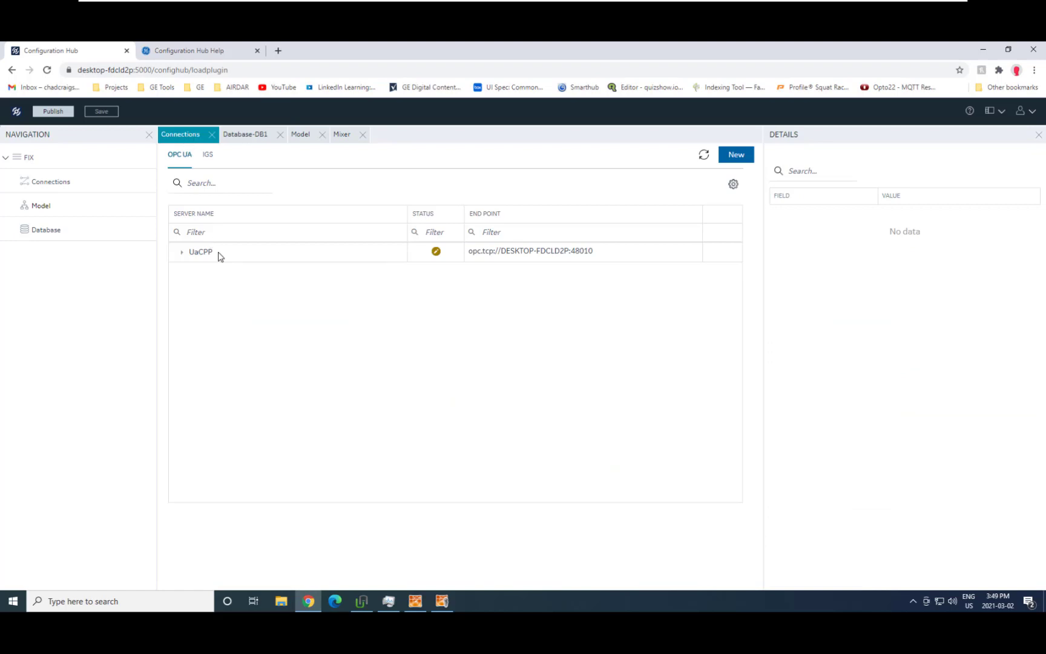
pyautogui.click(207, 156)
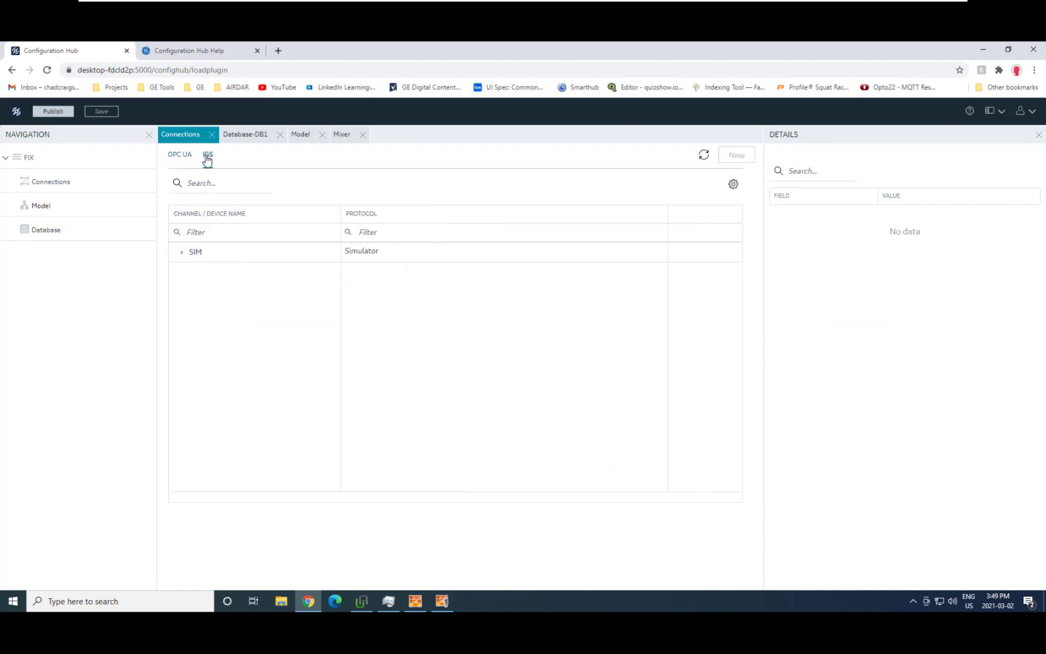
pyautogui.click(180, 258)
pyautogui.click(206, 273)
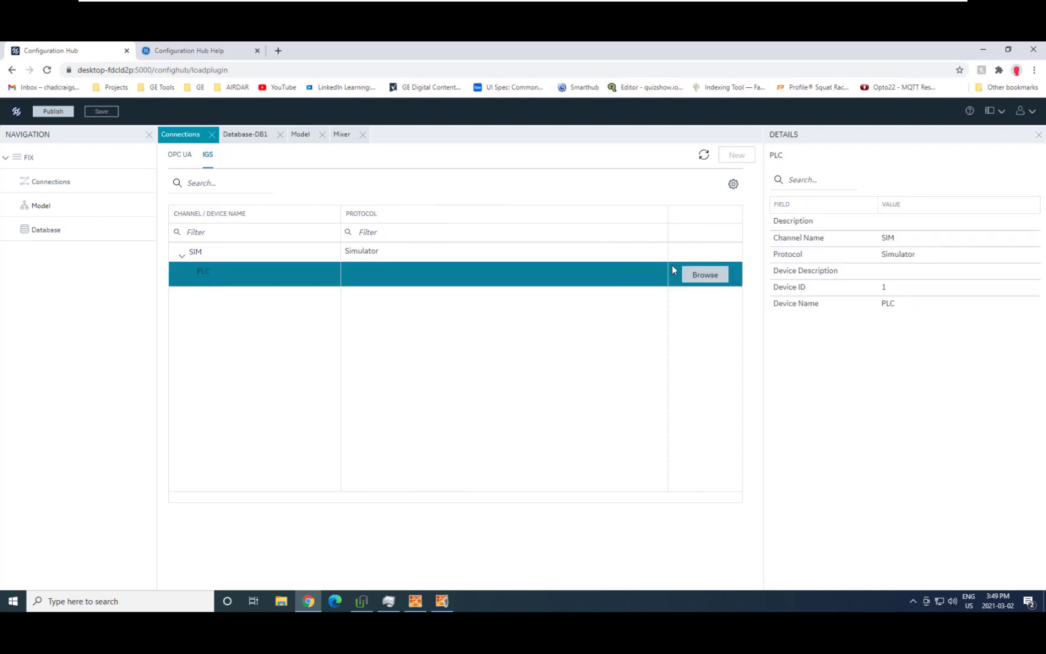
pyautogui.click(701, 274)
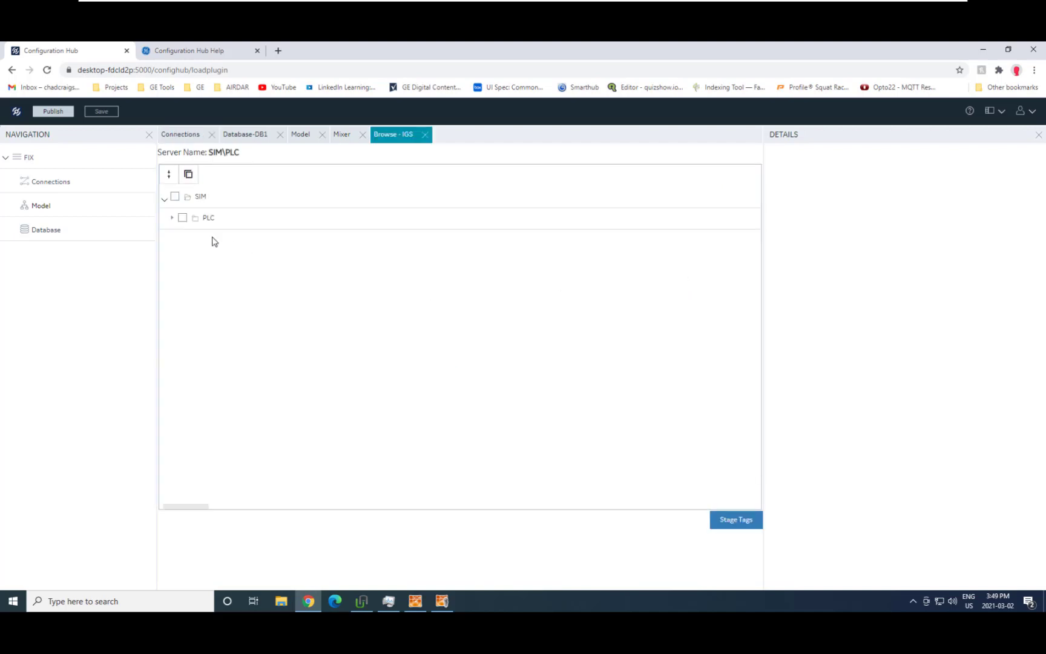
pyautogui.click(172, 218)
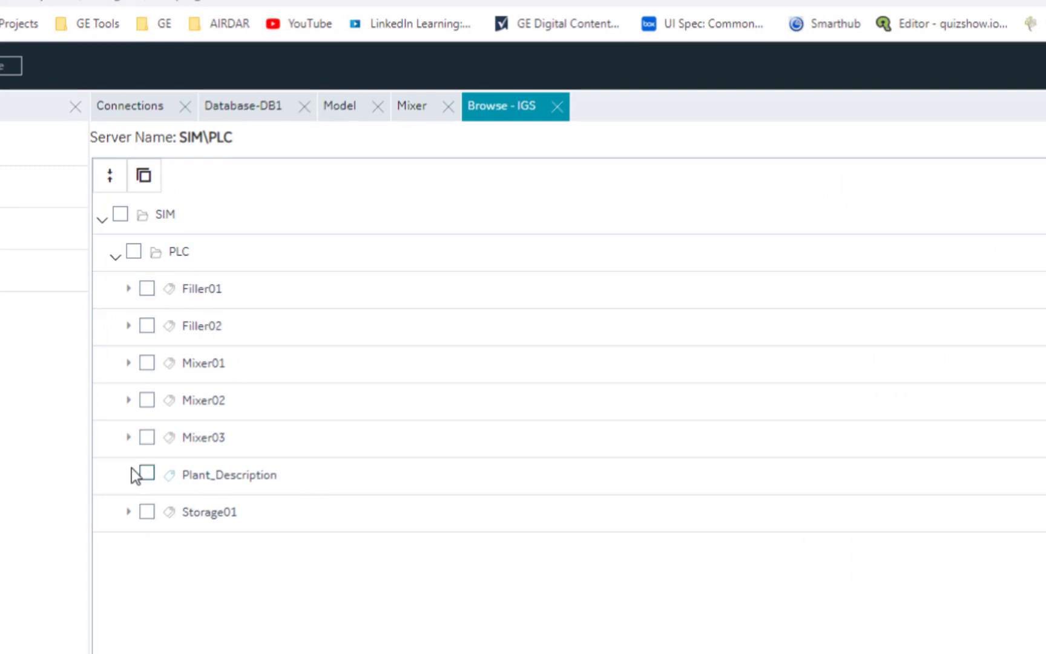
# Step: Create an object type named Storage from the Storage01 tag group
pyautogui.rightClick(187, 516)
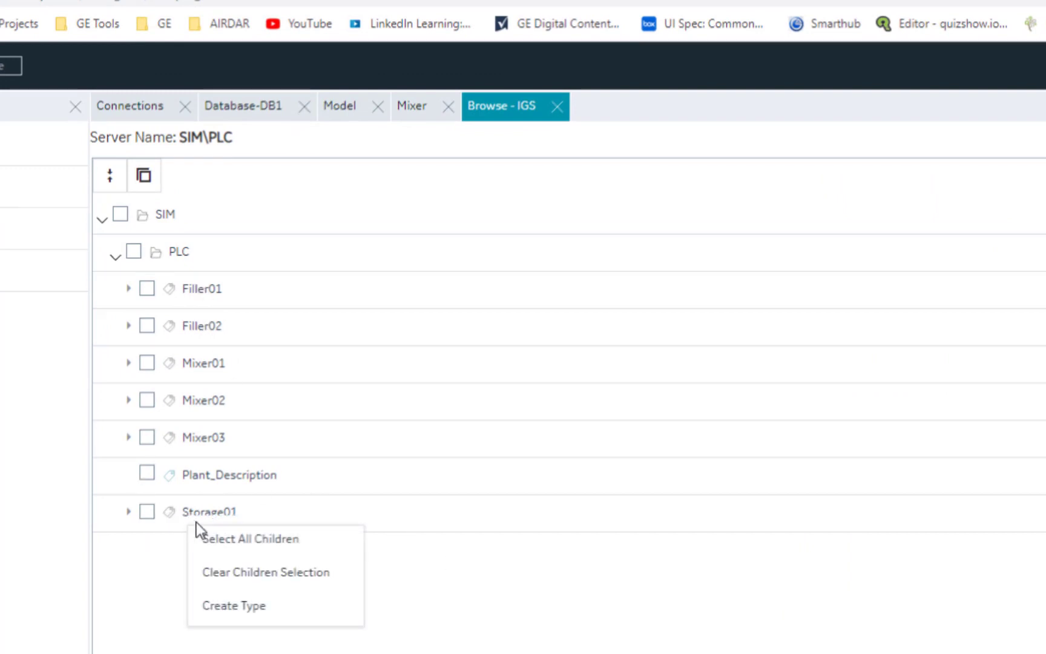
pyautogui.click(259, 607)
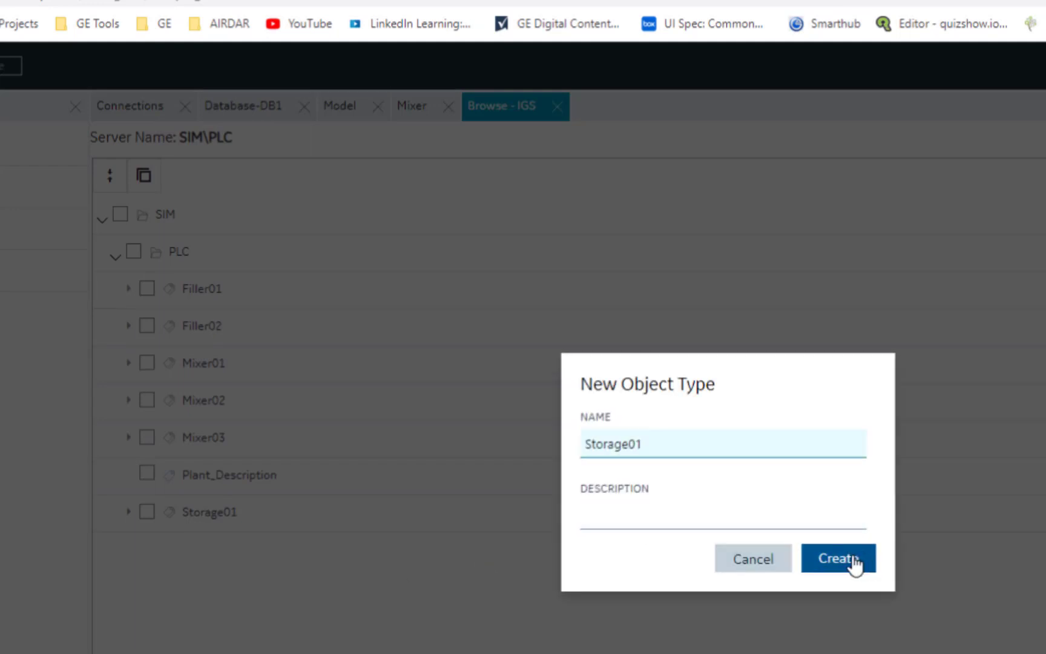
pyautogui.press('BackSpace')
pyautogui.press('BackSpace')
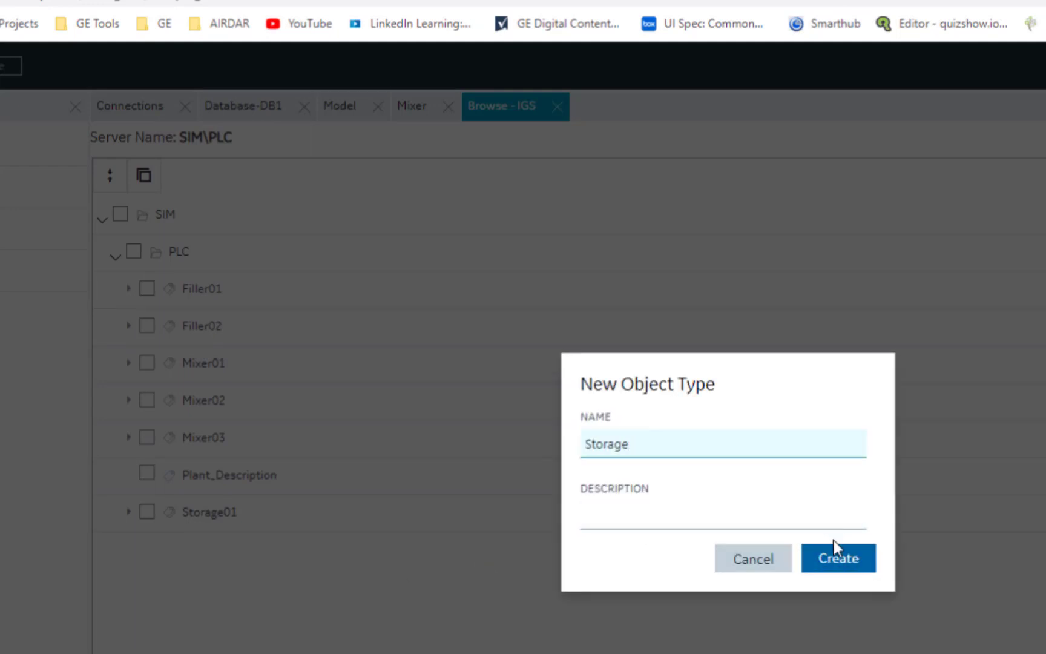
pyautogui.click(836, 549)
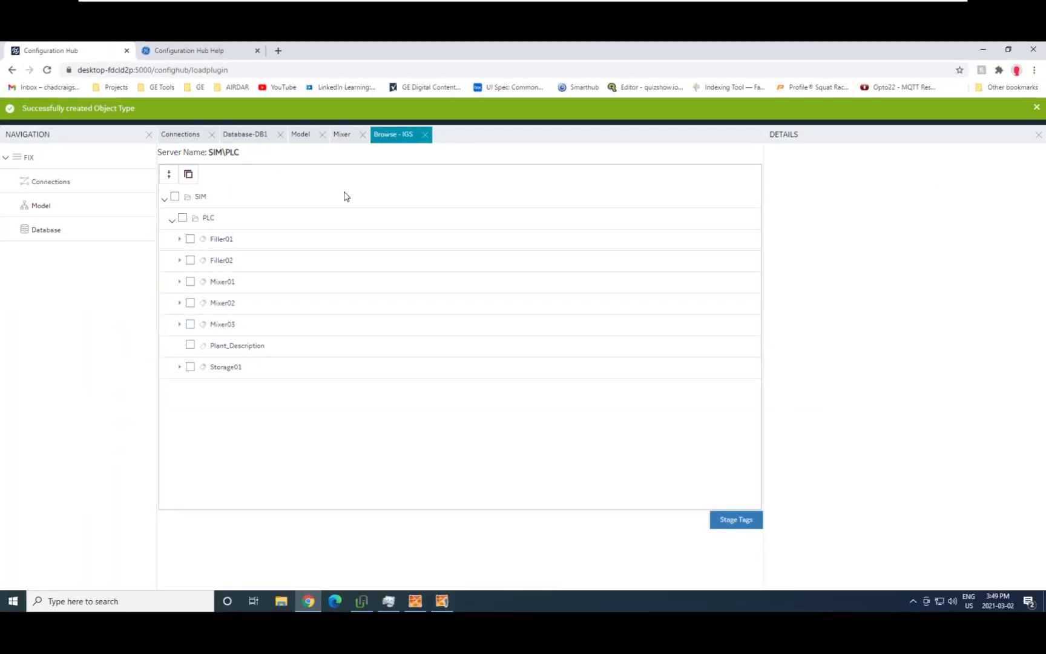
# Step: Add a StorageTank1 object instance of the Storage type in the Model view
pyautogui.click(301, 135)
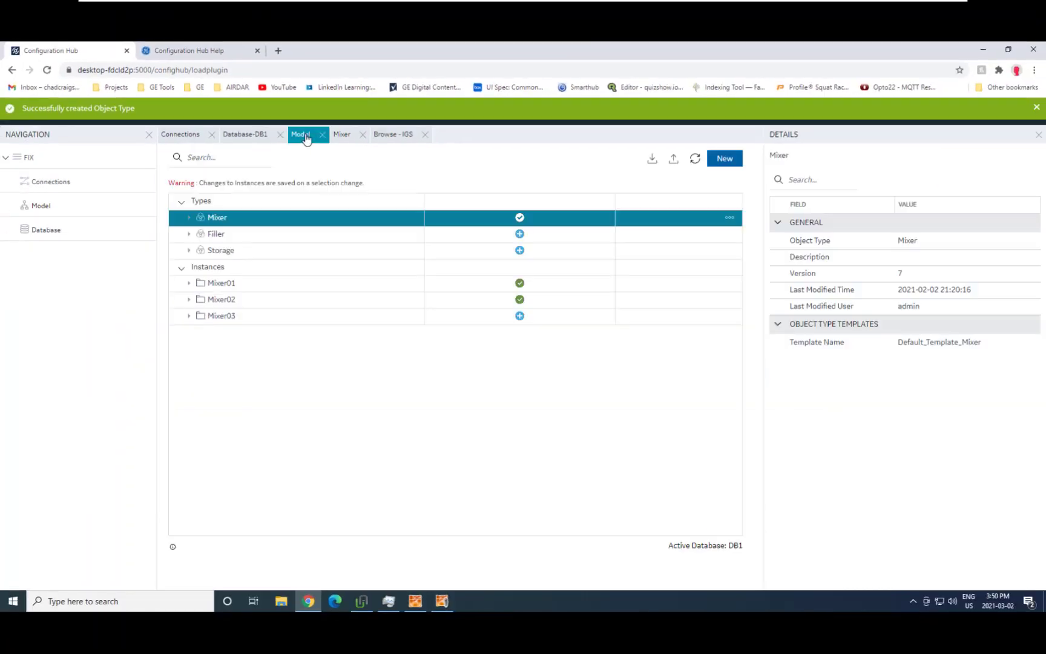
pyautogui.click(253, 253)
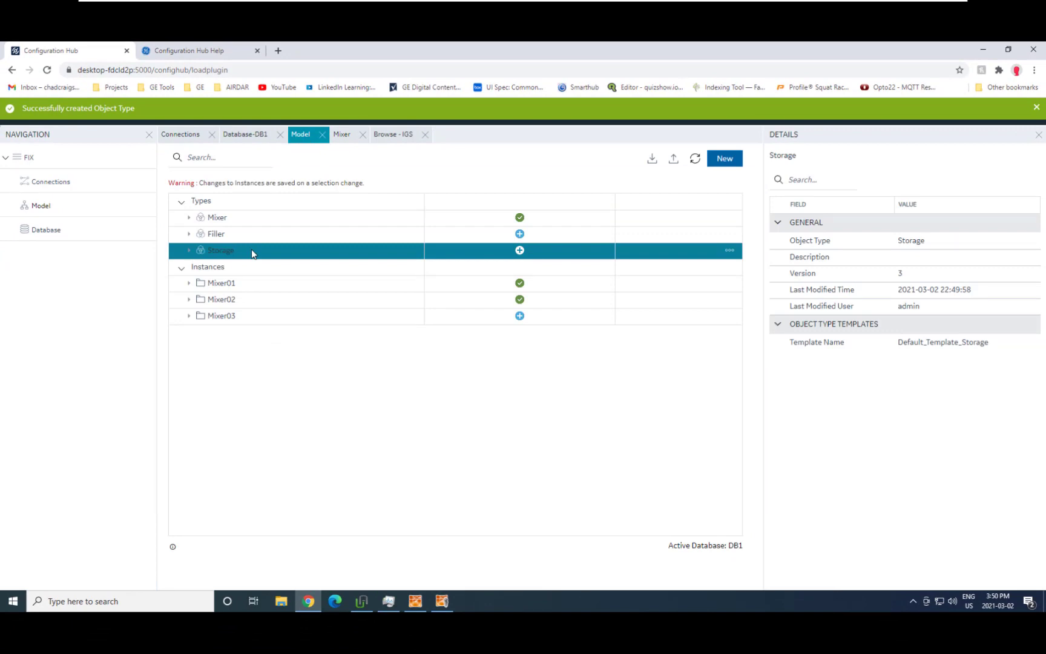
pyautogui.rightClick(250, 248)
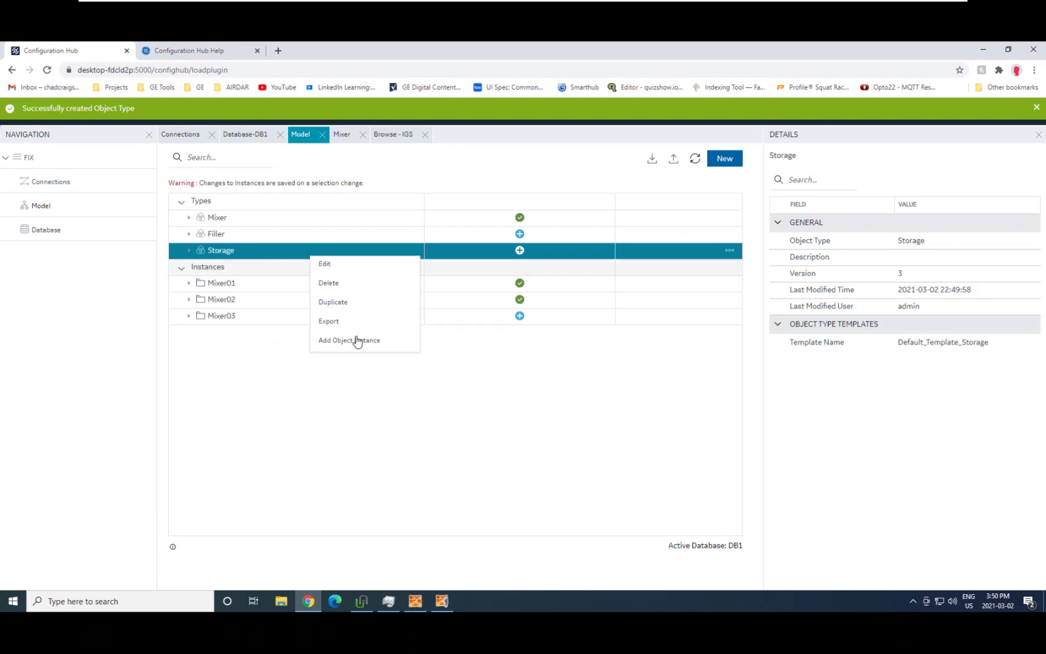
pyautogui.click(358, 344)
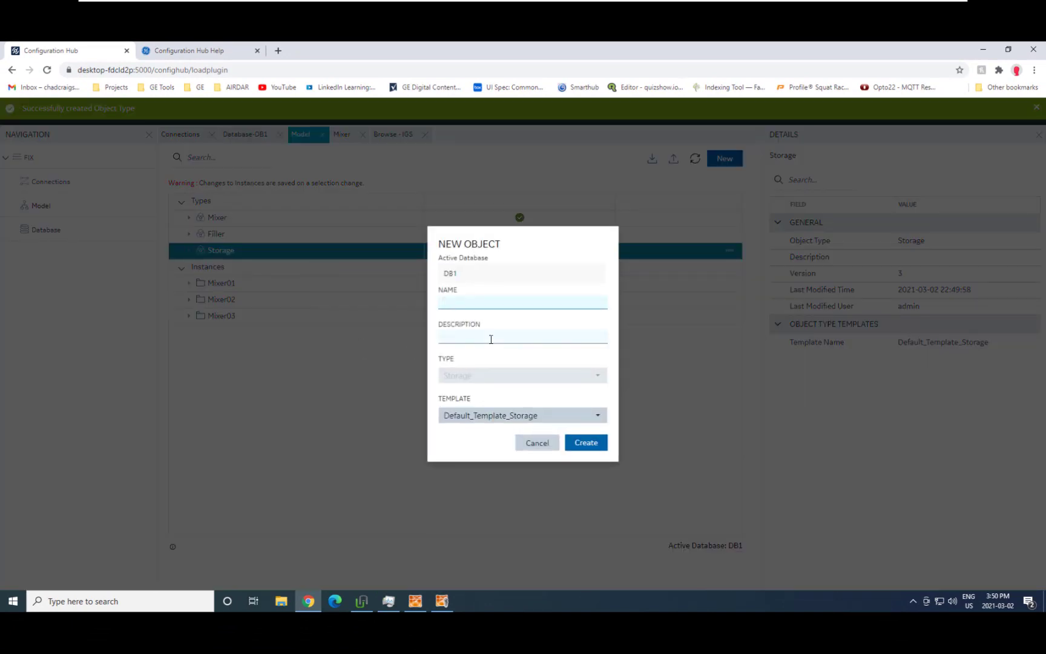
pyautogui.write('StorageTank1')
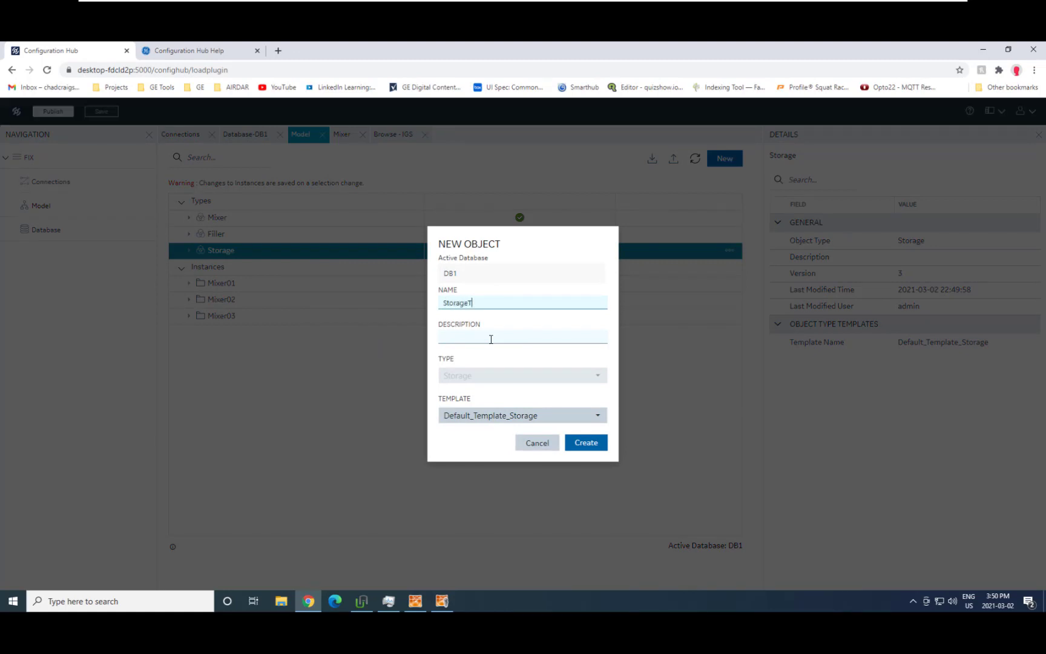
pyautogui.click(596, 445)
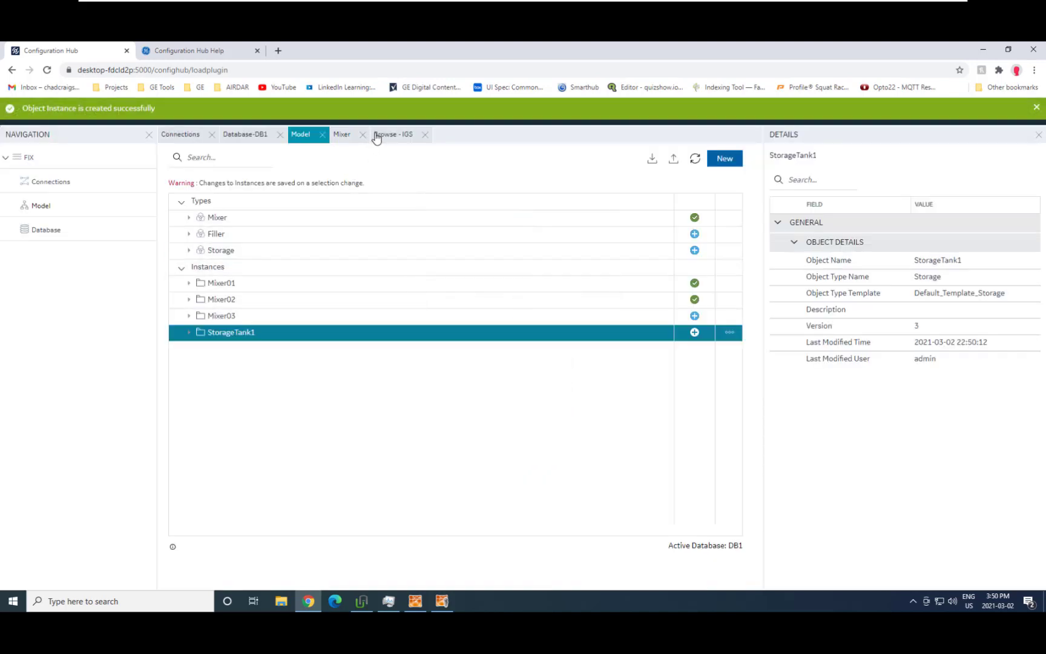
pyautogui.click(235, 139)
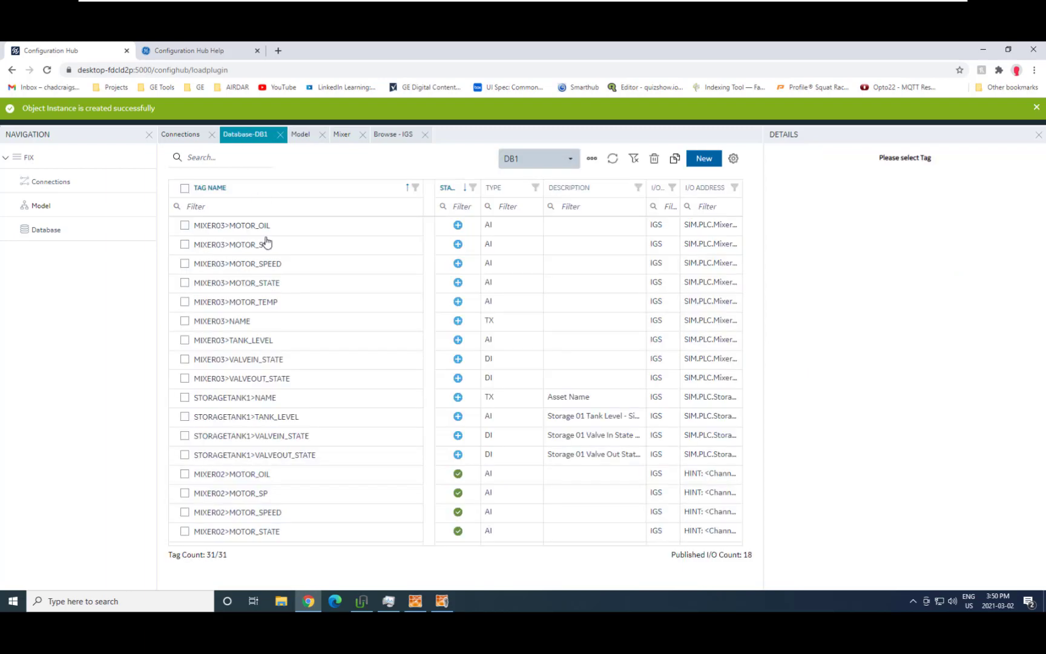
pyautogui.scroll(-3, 330, 374)
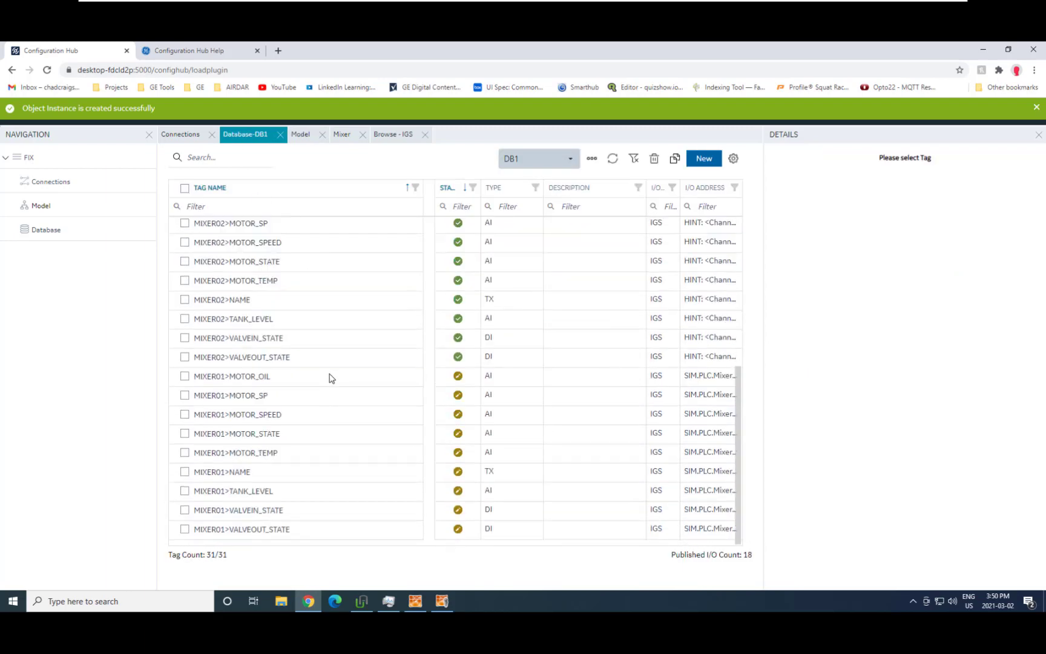
pyautogui.click(612, 158)
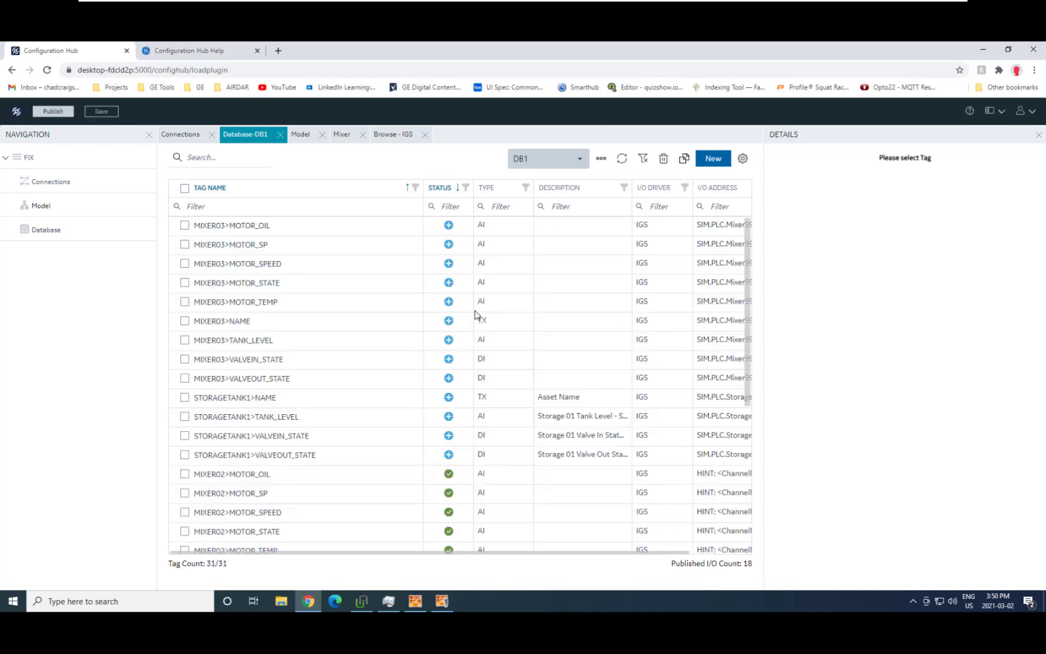
pyautogui.scroll(-1, 392, 400)
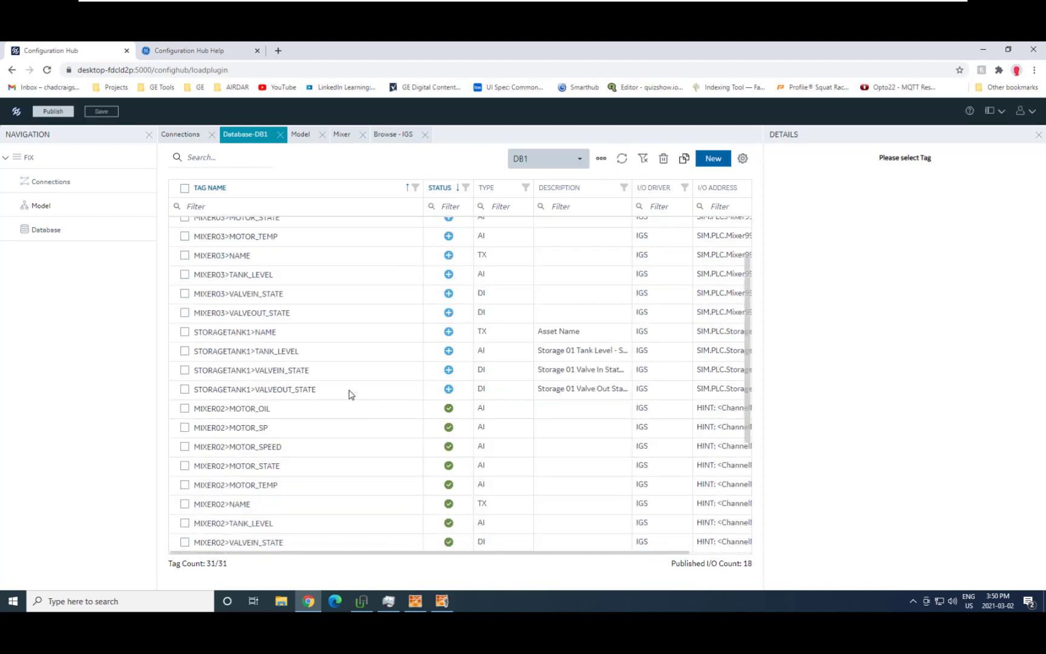
pyautogui.click(253, 333)
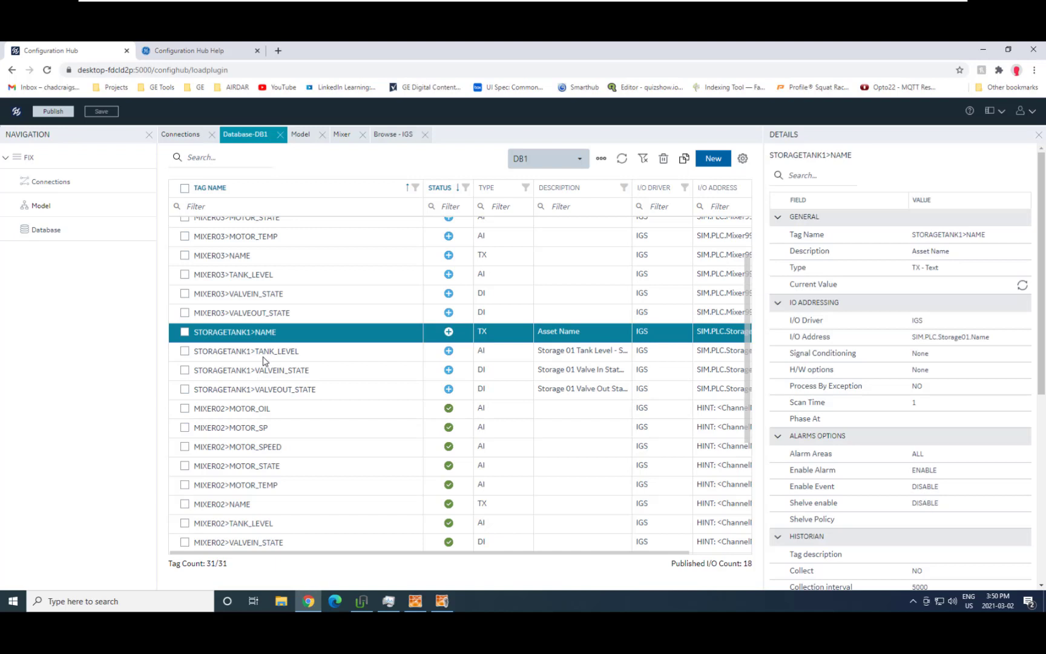
pyautogui.click(264, 354)
pyautogui.click(276, 390)
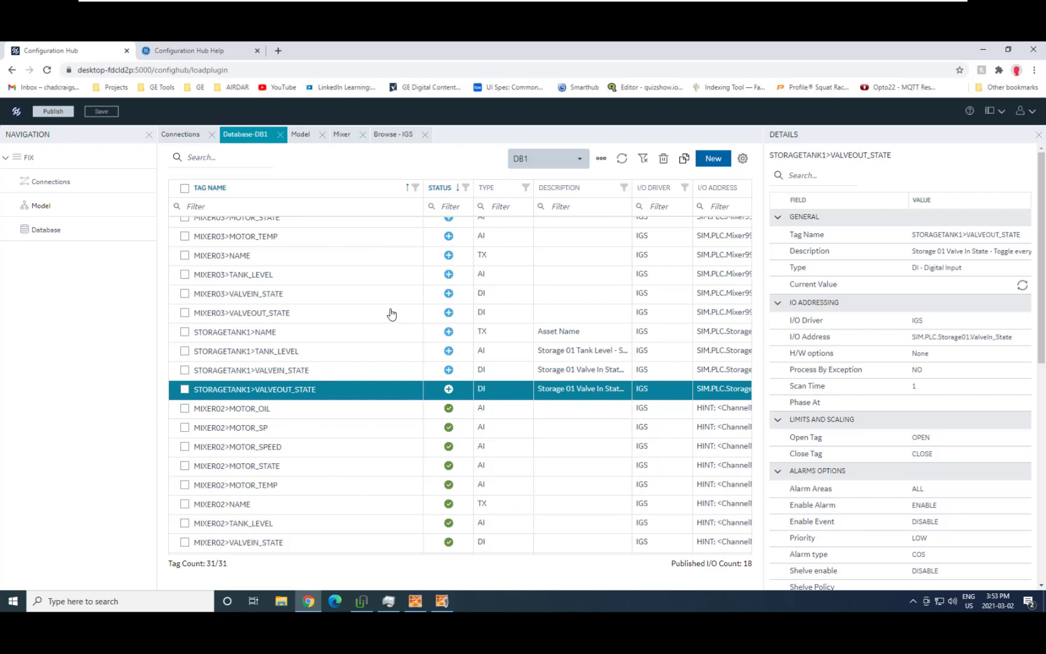
# Step: Start publishing to the FIX node and confirm the publish dialog
pyautogui.click(52, 112)
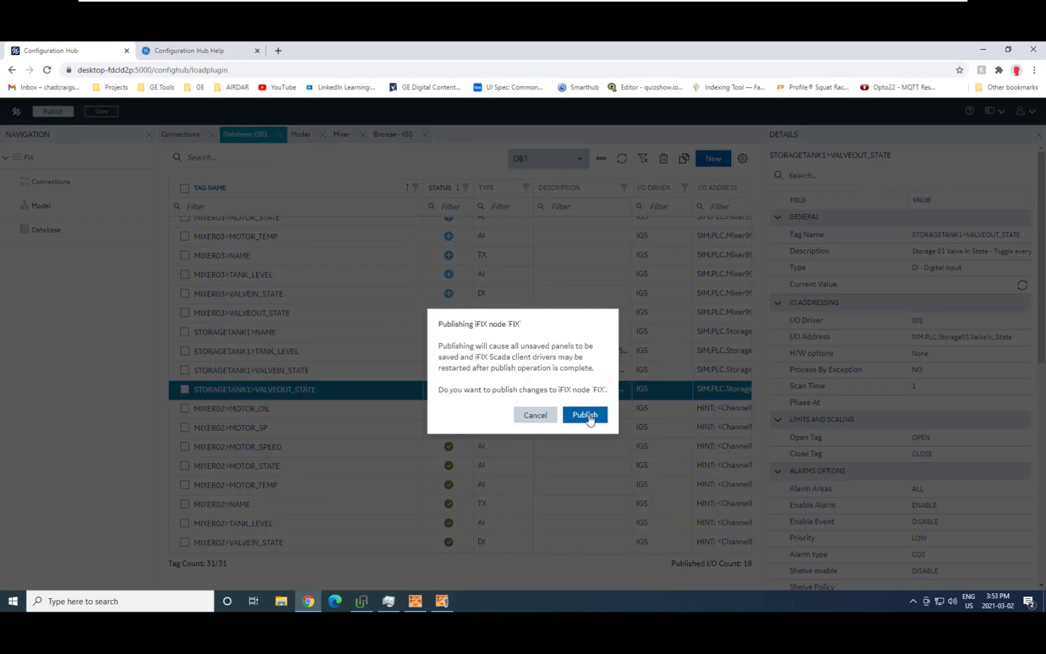
pyautogui.click(585, 415)
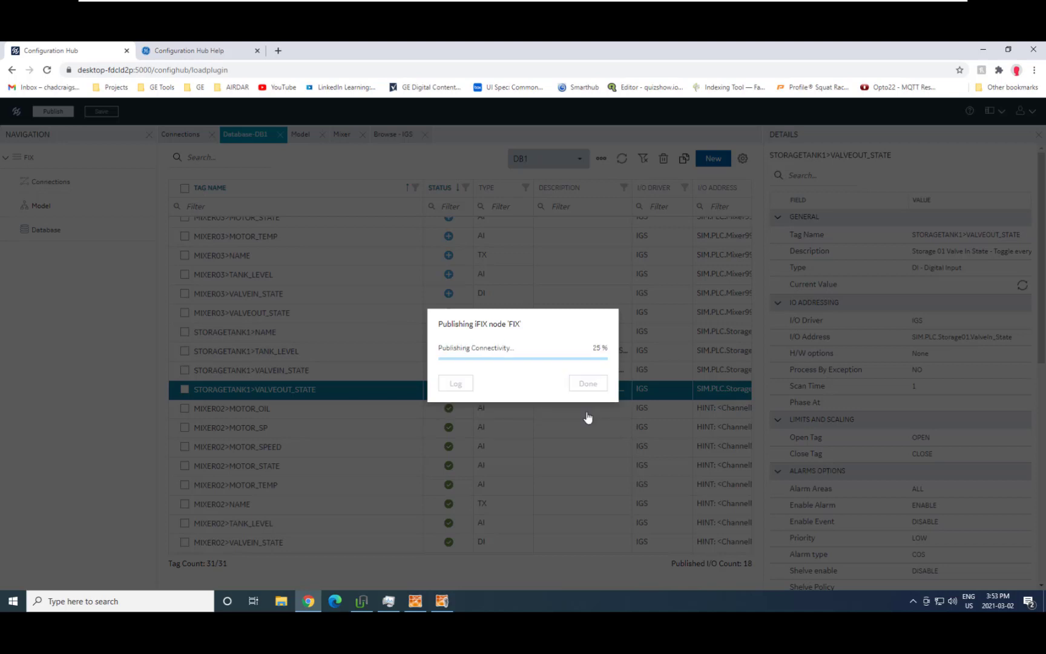